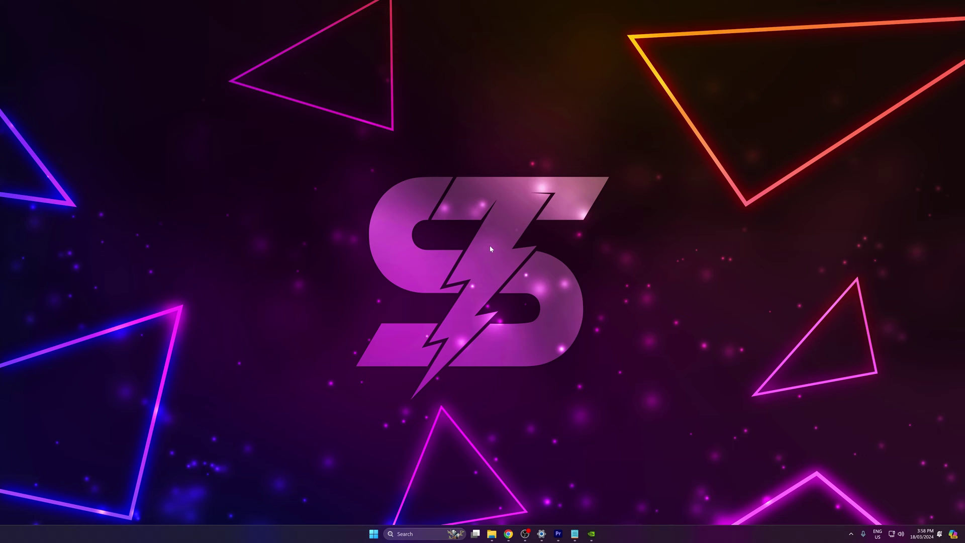
Step: Launch the NVIDIA app and scroll its Settings page to the NVIDIA overlay (Alt+Z) feature
click(593, 533)
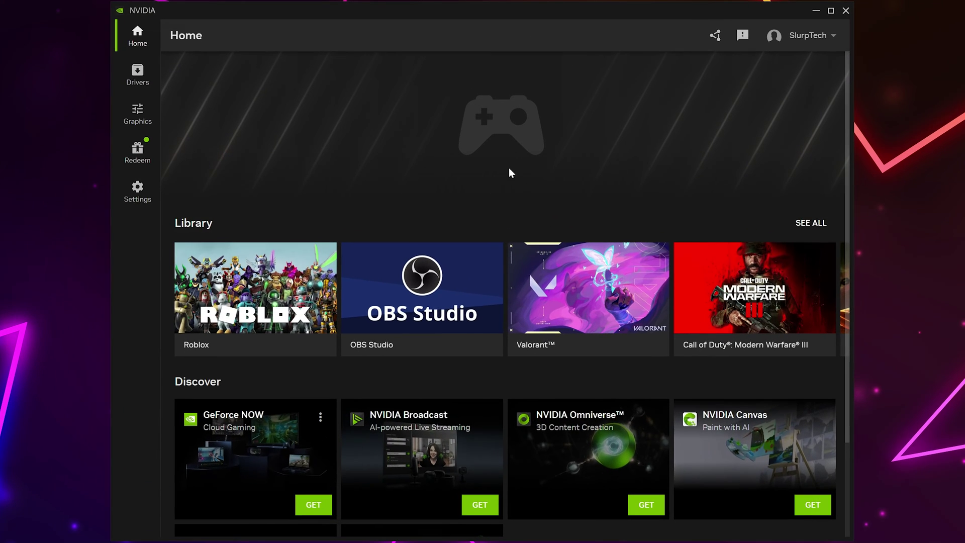
click(143, 194)
scroll(408, 254, down, 3)
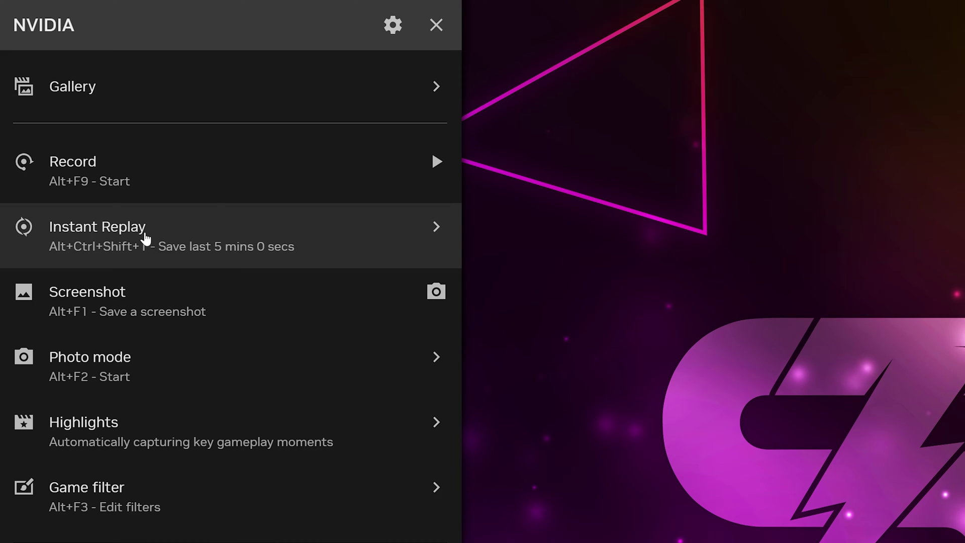
Step: Switch Instant Replay off, then in Video capture toggle Desktop capture on and back off
click(142, 239)
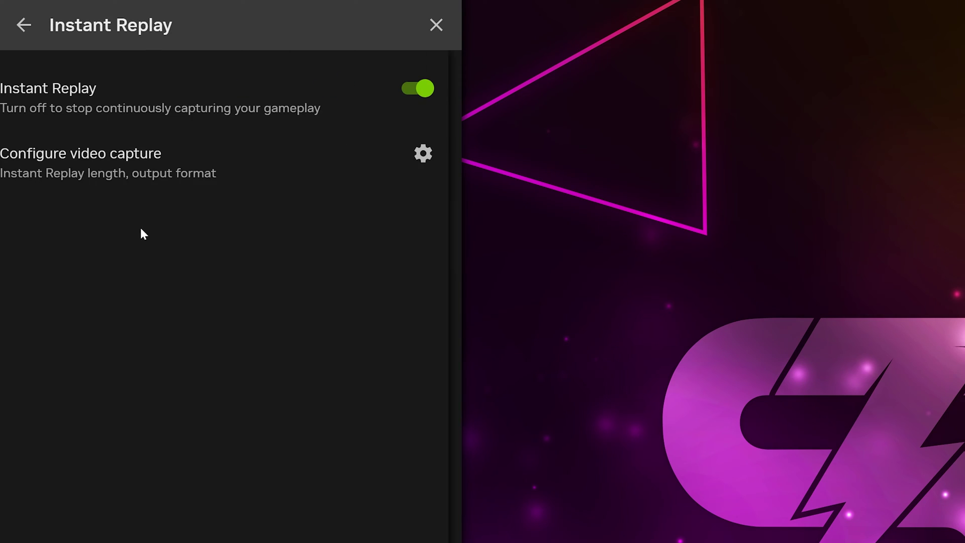
click(433, 95)
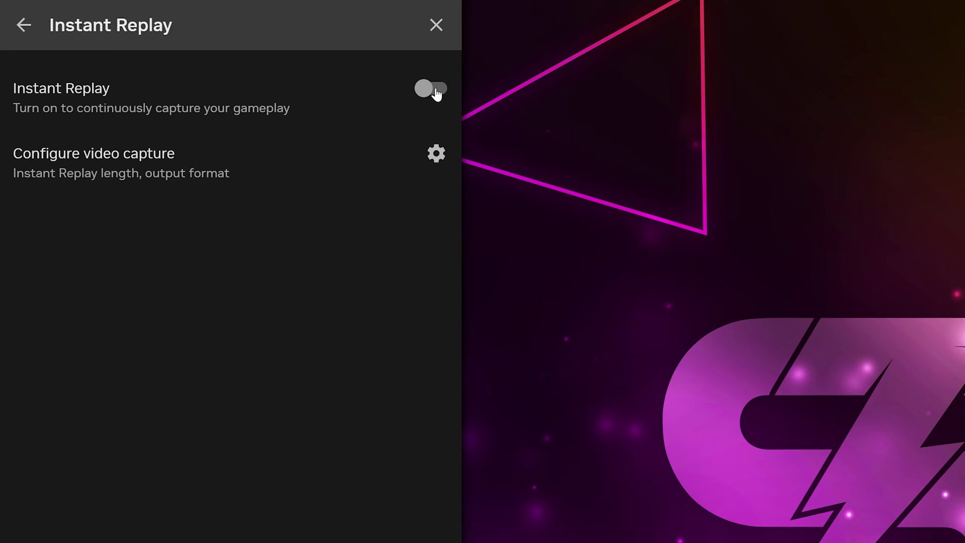
click(212, 166)
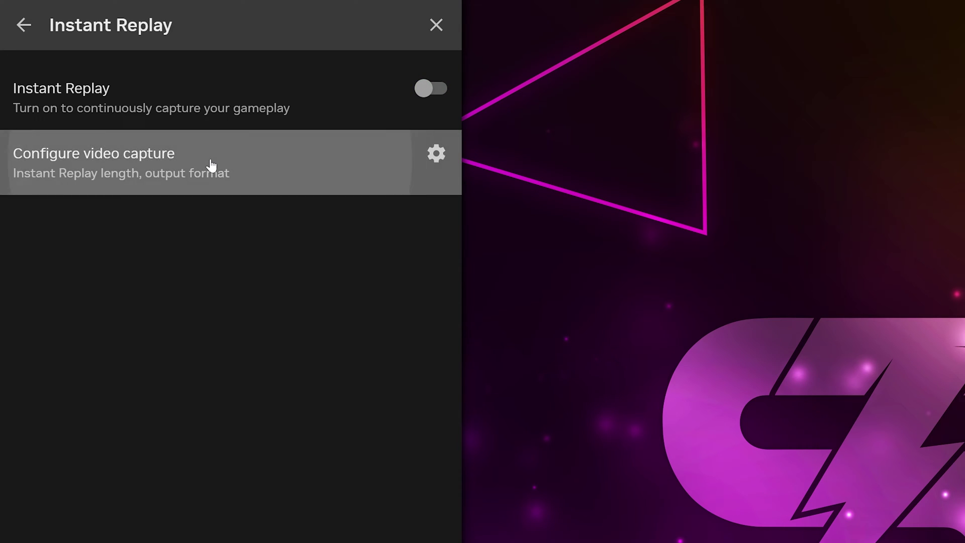
click(416, 89)
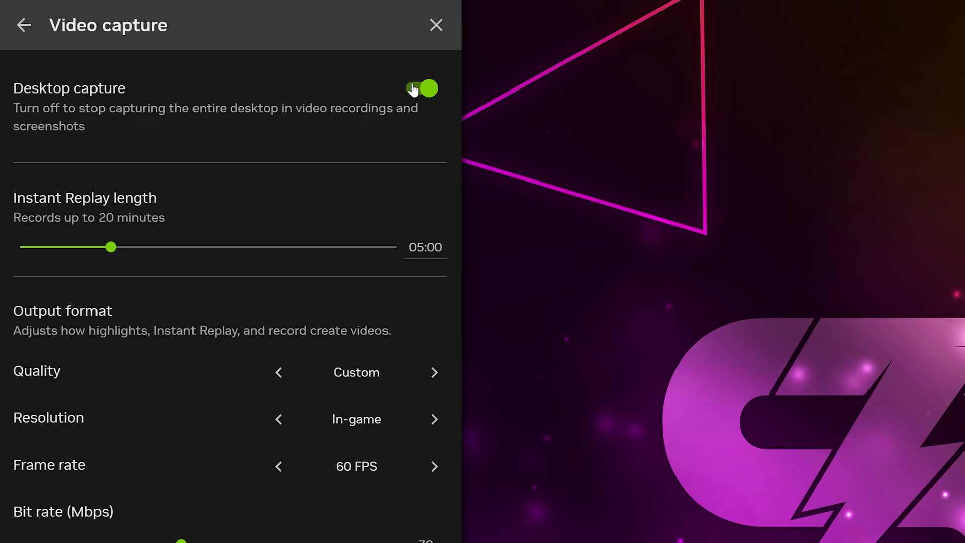
click(427, 89)
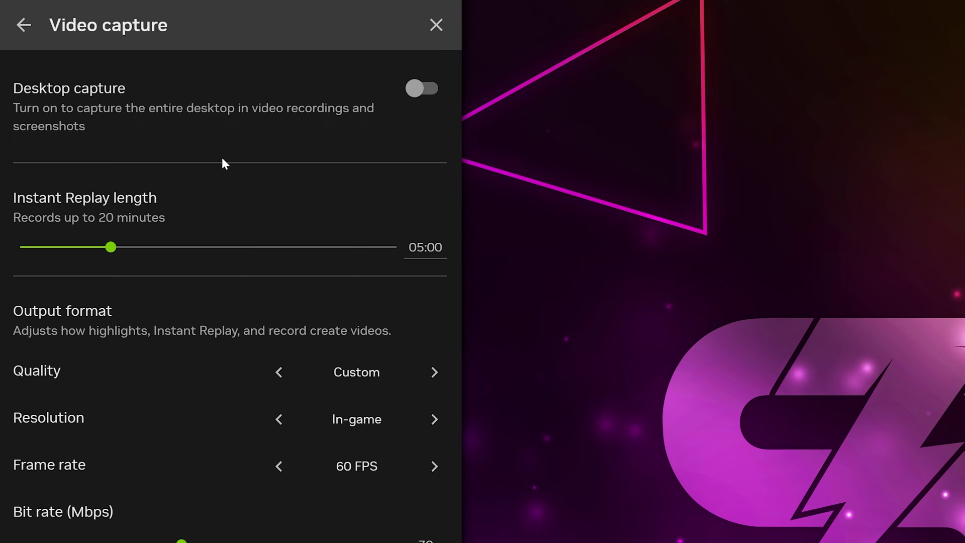
Step: Keep the 05:00 replay length, return frame rate from 120 to 60 FPS, and drop bit rate to 50 Mbps
drag(112, 246, 111, 247)
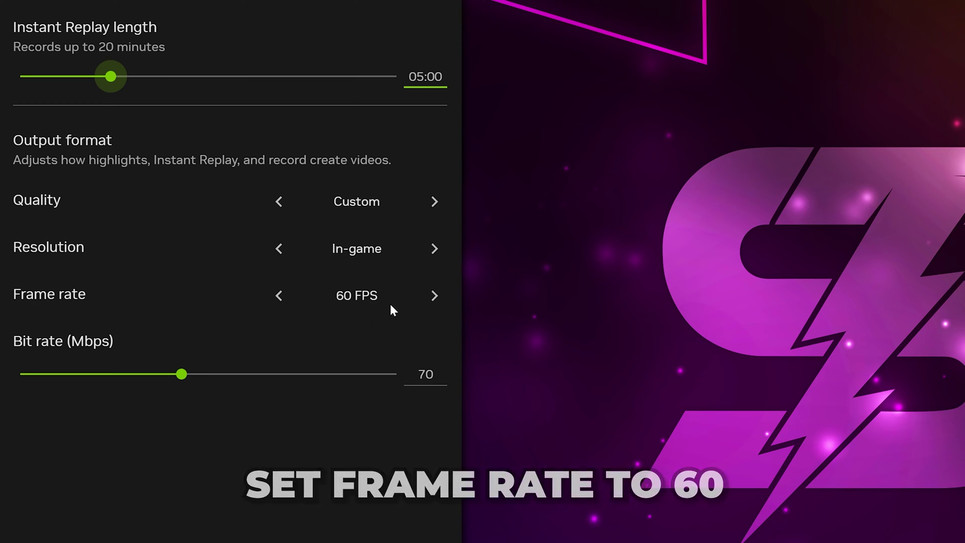
click(435, 297)
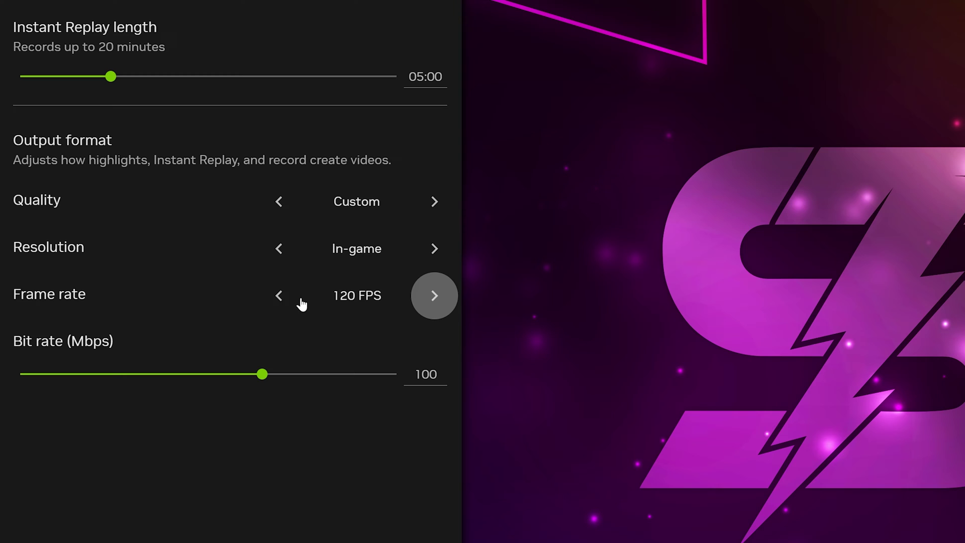
click(282, 297)
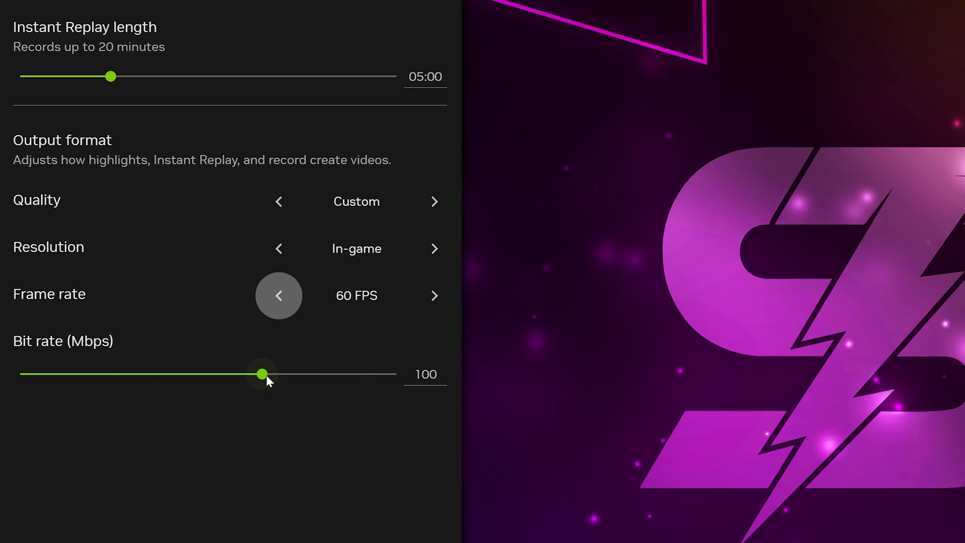
drag(266, 374, 126, 378)
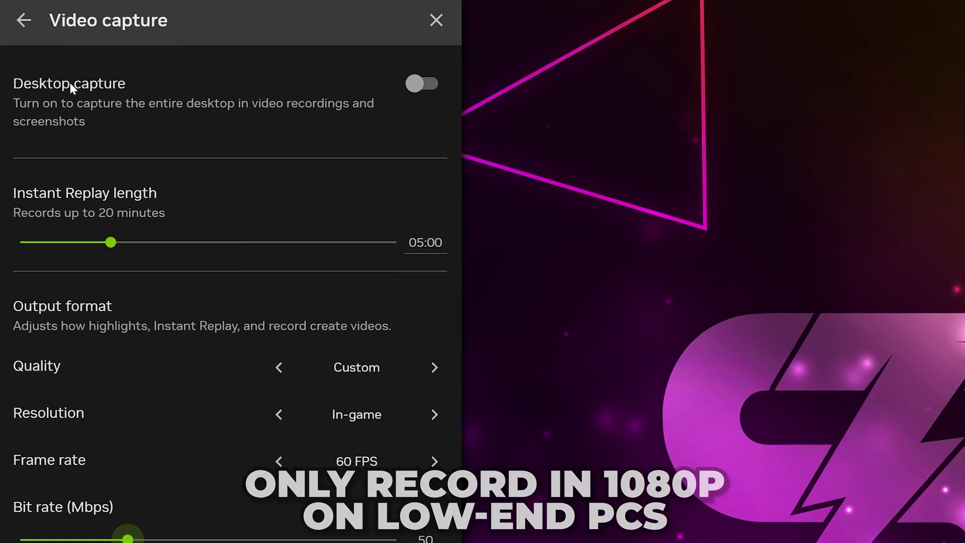
Step: Re-enable the Instant Replay toggle and switch Capture highlights off on the Highlights page
click(23, 24)
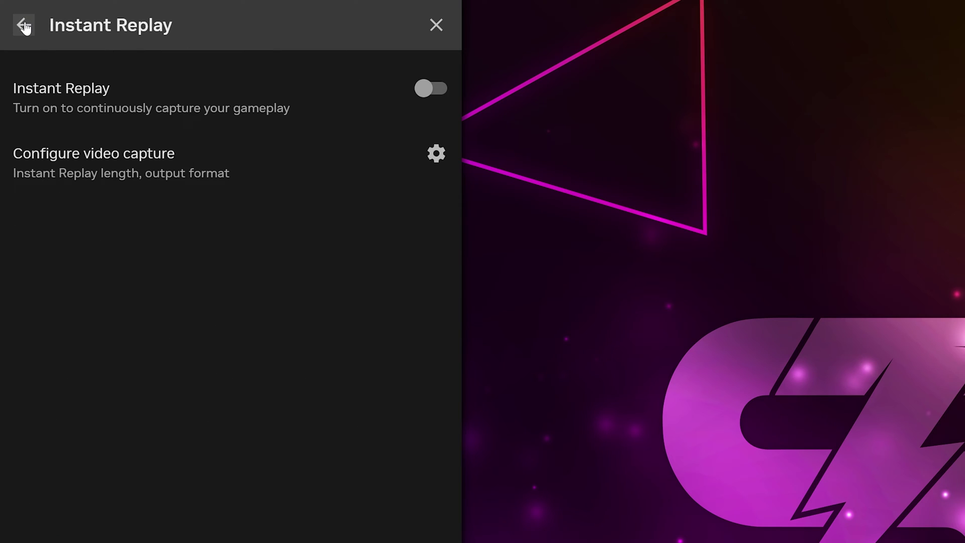
click(438, 92)
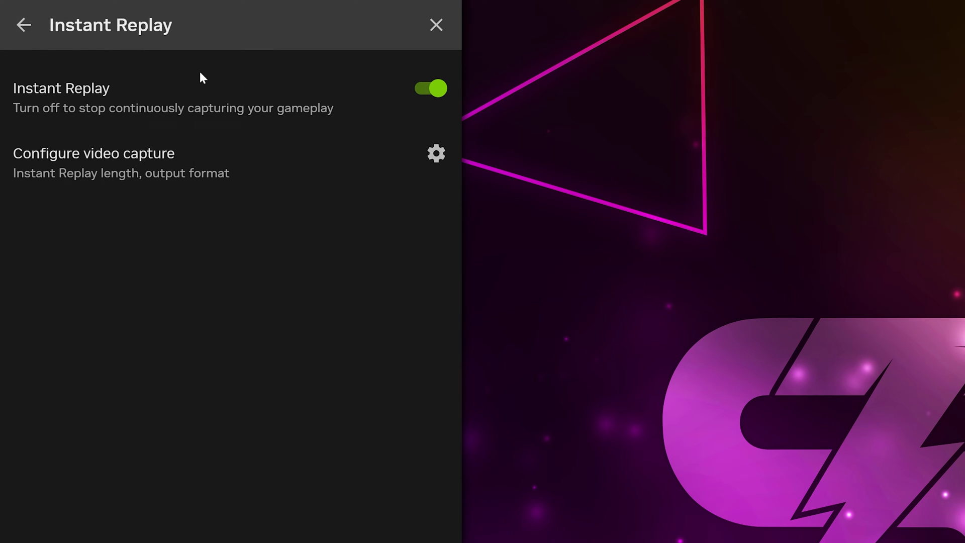
click(21, 29)
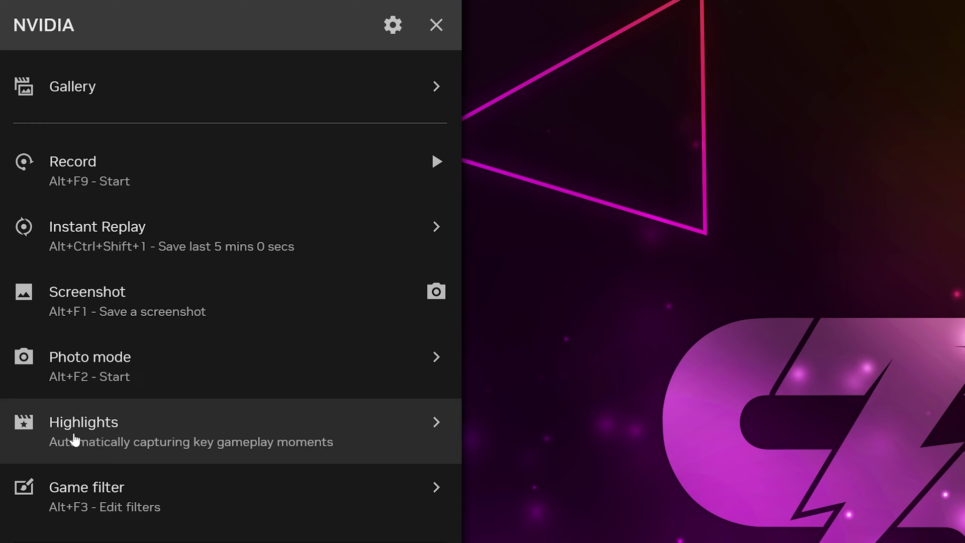
click(113, 426)
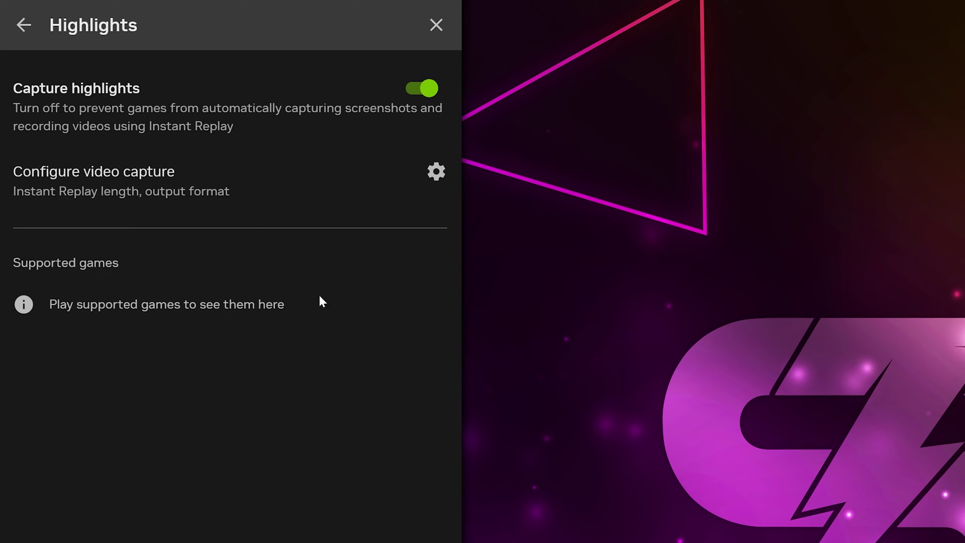
click(420, 89)
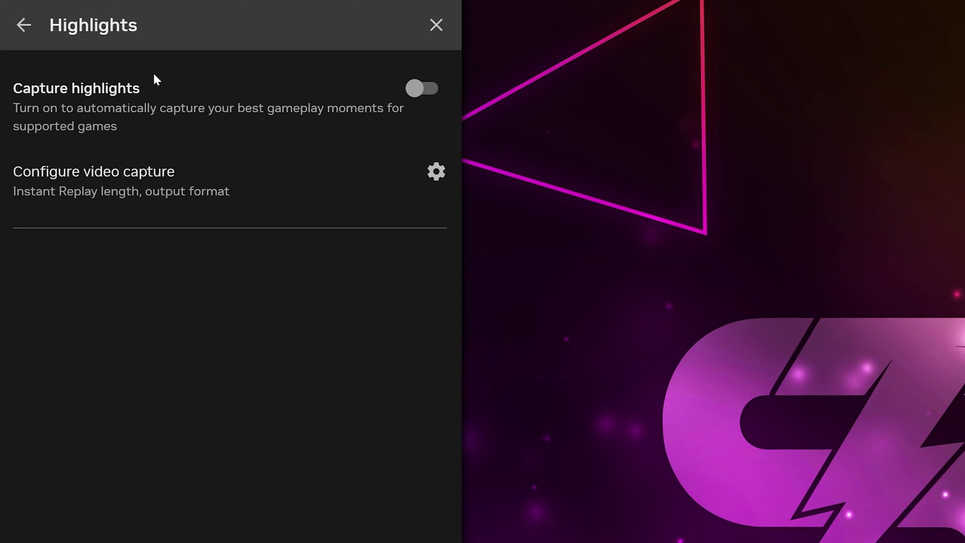
Step: In overlay Audio settings, choose Microphone (3- AT2020USB+) as source and keep the Single track format
click(24, 26)
click(390, 27)
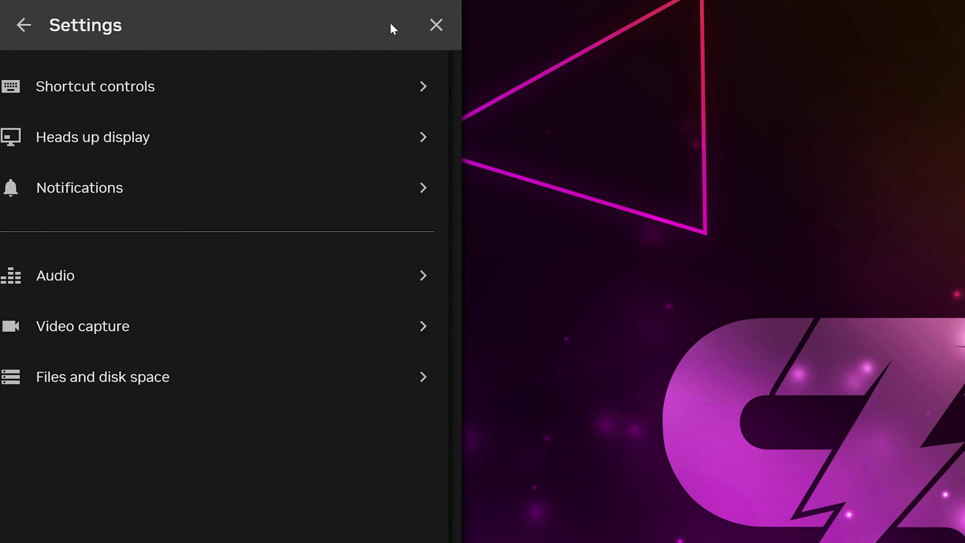
click(74, 275)
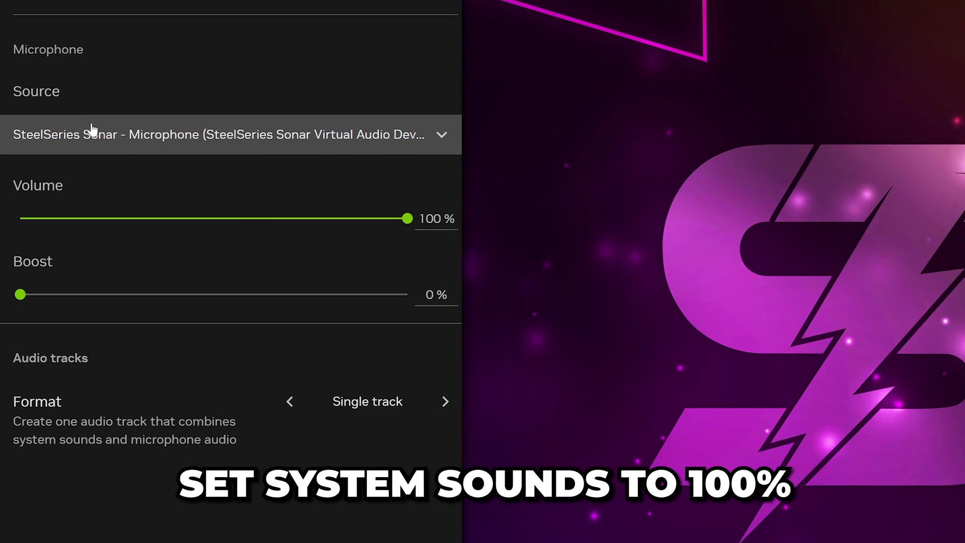
click(168, 133)
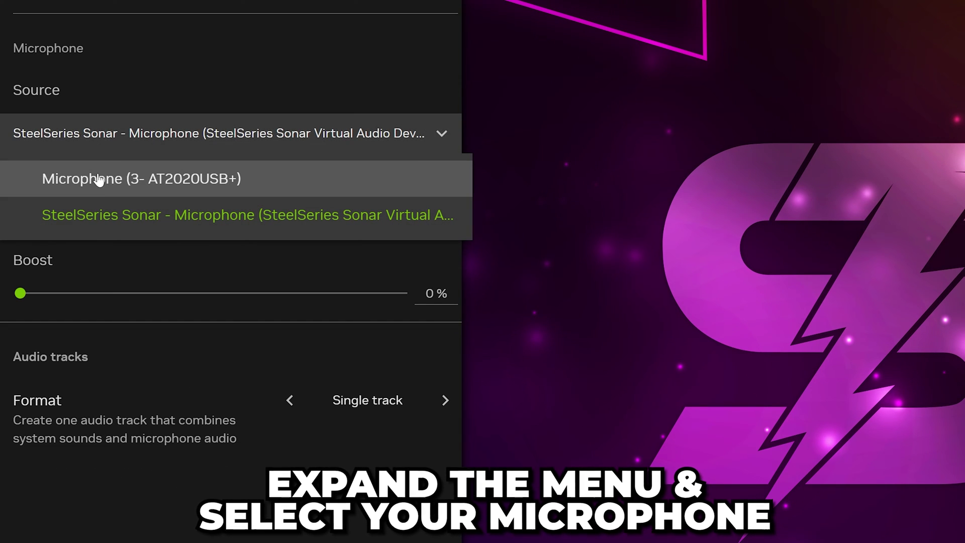
click(124, 180)
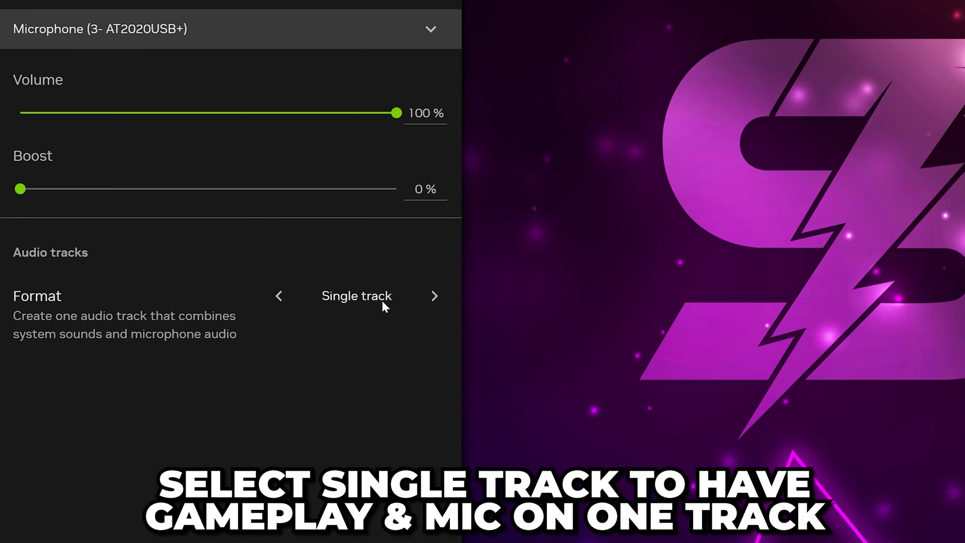
click(435, 302)
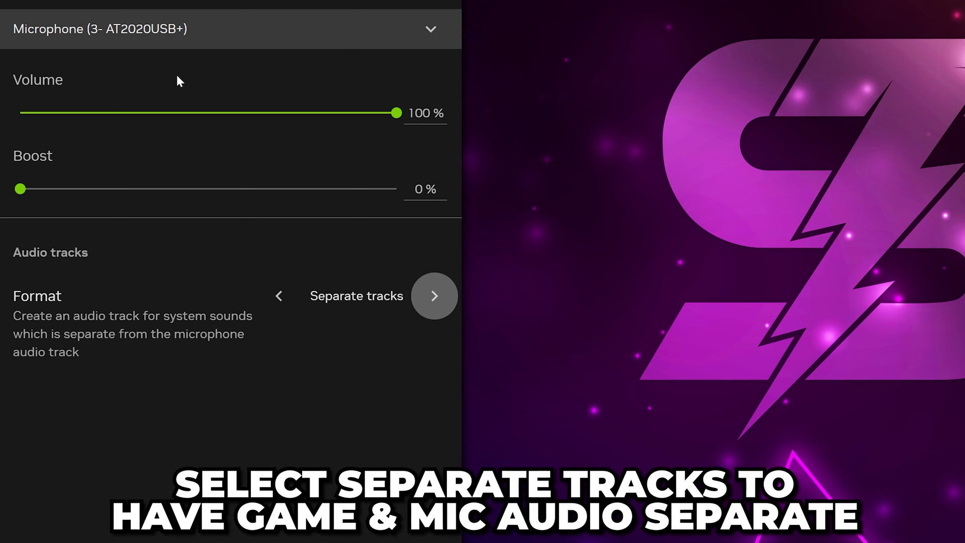
click(283, 302)
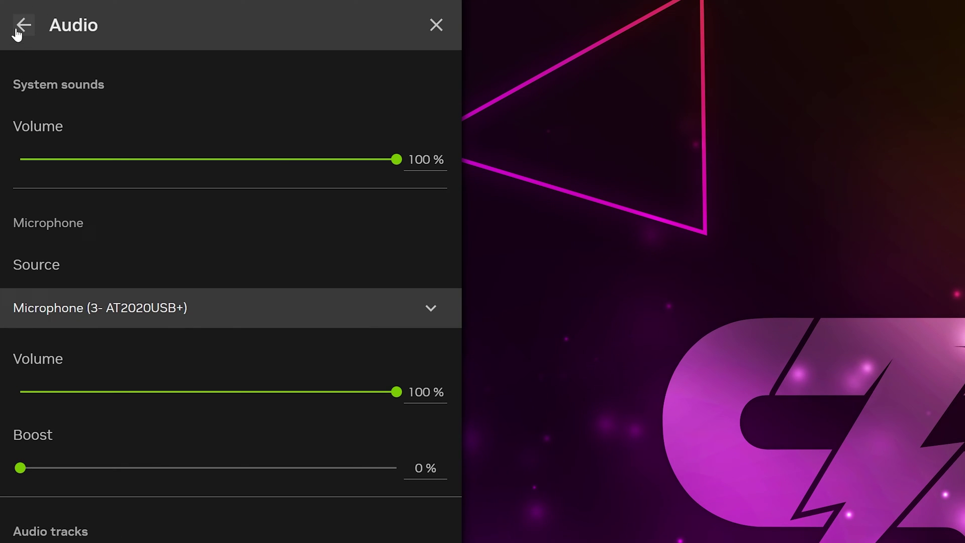
Step: Set the gallery location under Files and disk space to C:\Users\User\Videos and confirm the change
click(23, 25)
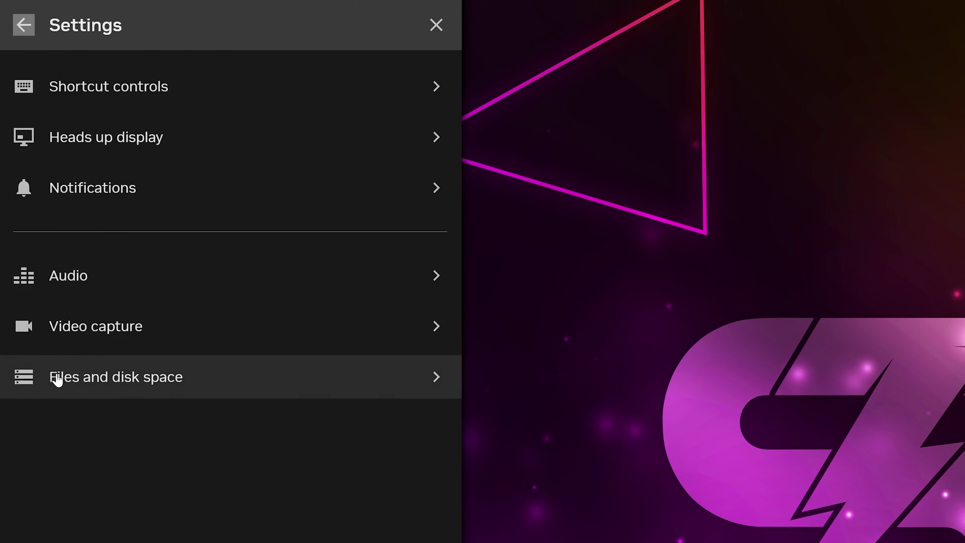
click(184, 390)
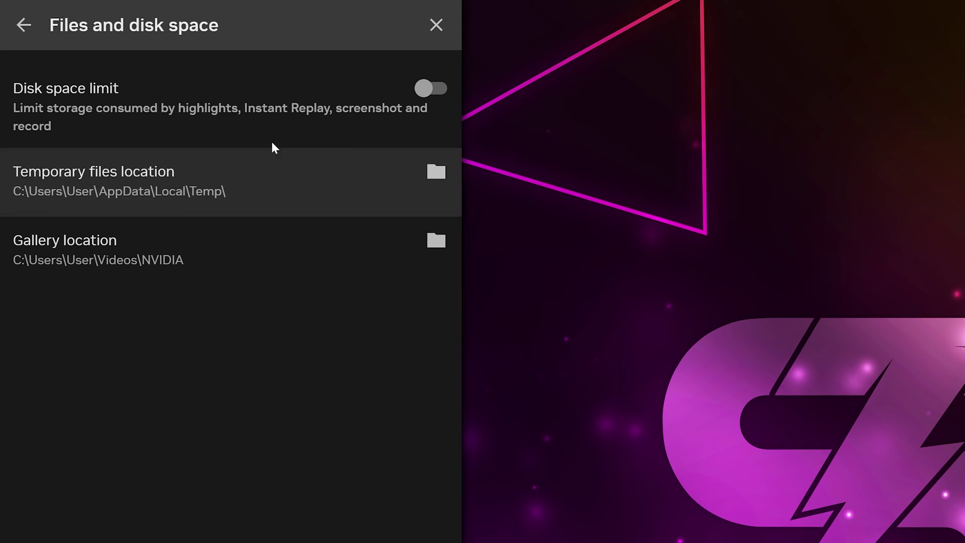
click(93, 254)
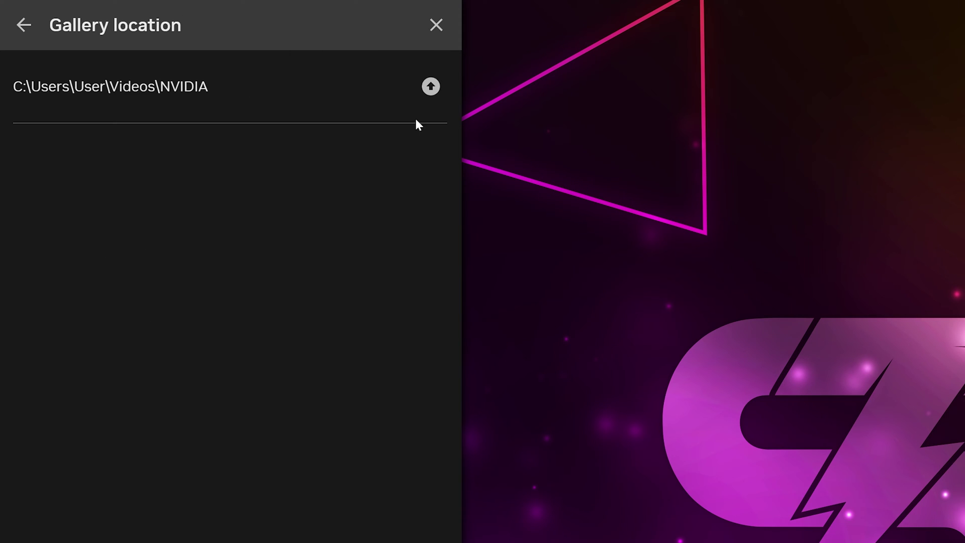
click(213, 91)
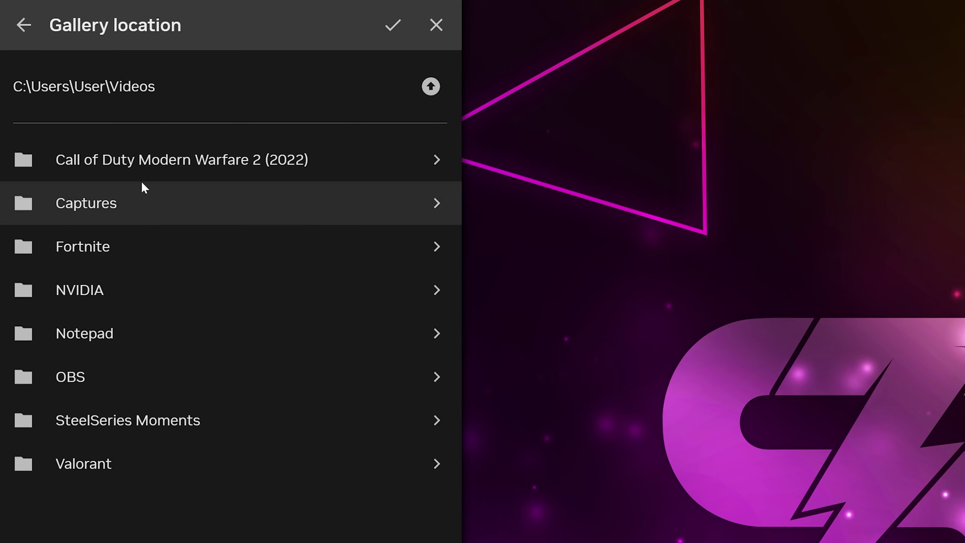
click(394, 26)
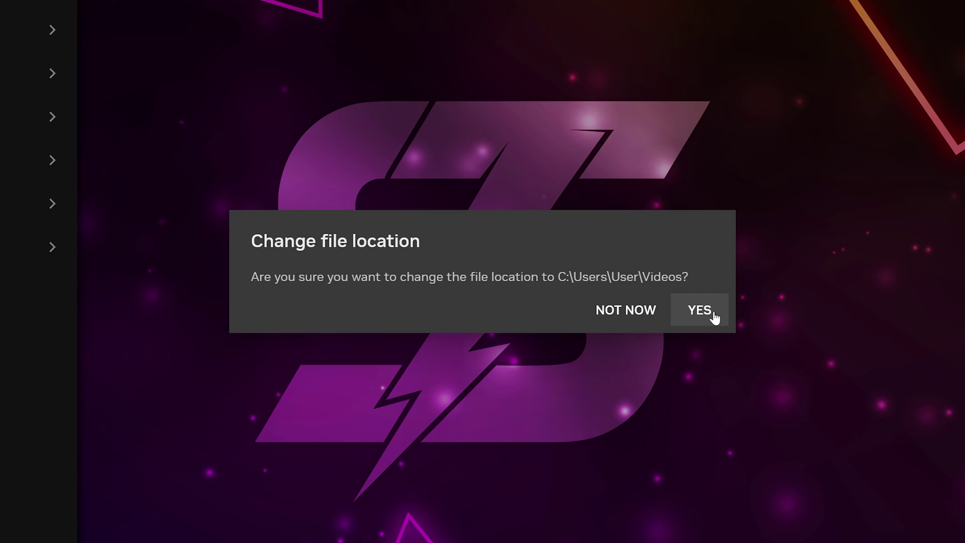
click(708, 310)
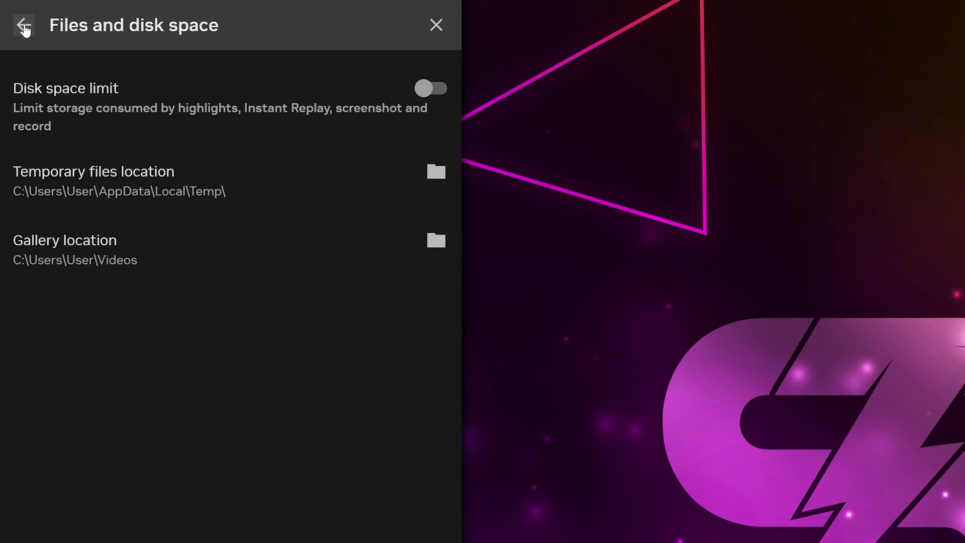
Step: Rebind the Save last 5 mins shortcut from Alt+F10 to Ctrl+Alt+Shift+1
click(24, 24)
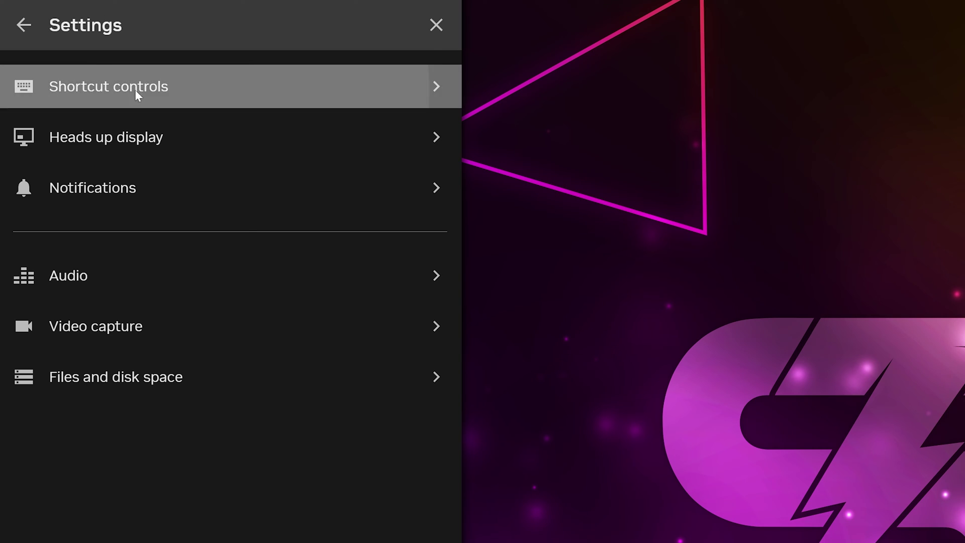
click(134, 89)
scroll(234, 276, down, 5)
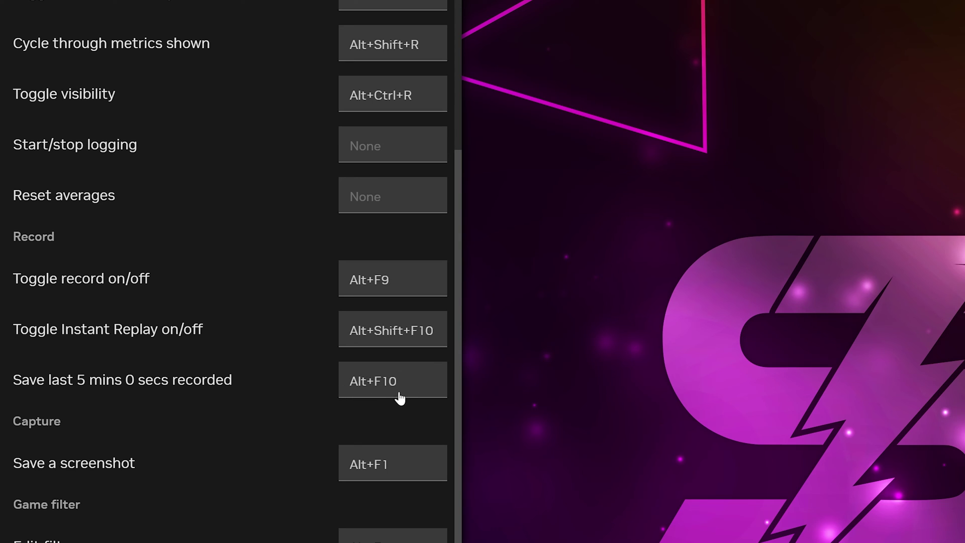
click(369, 383)
key(ctrl+alt+shift+1)
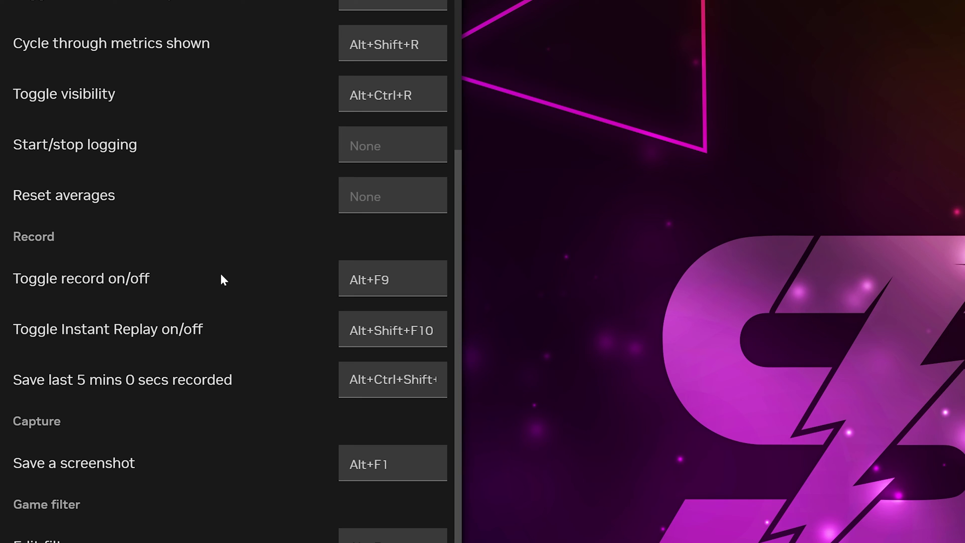
Step: Filter the overlay gallery to Valorant clips and expand the View settings
click(23, 27)
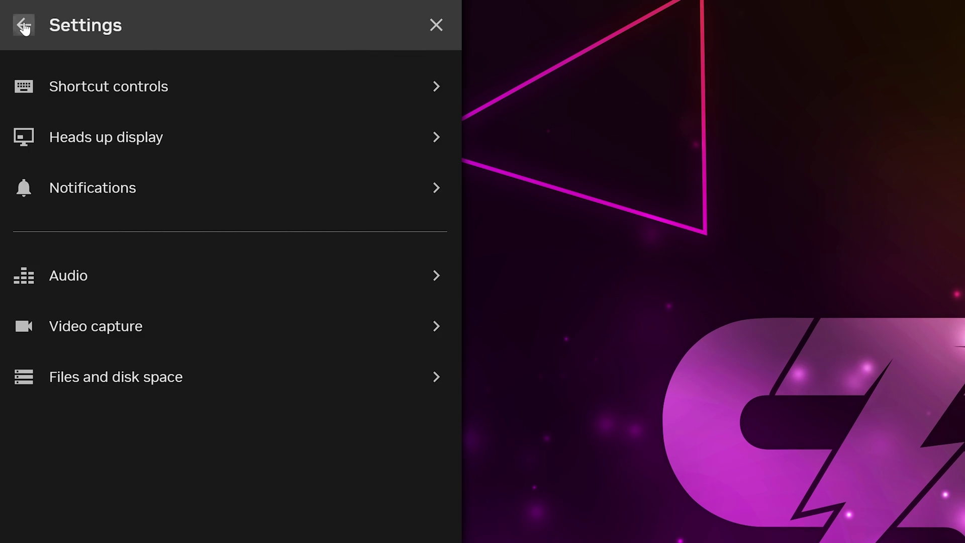
click(24, 26)
click(87, 93)
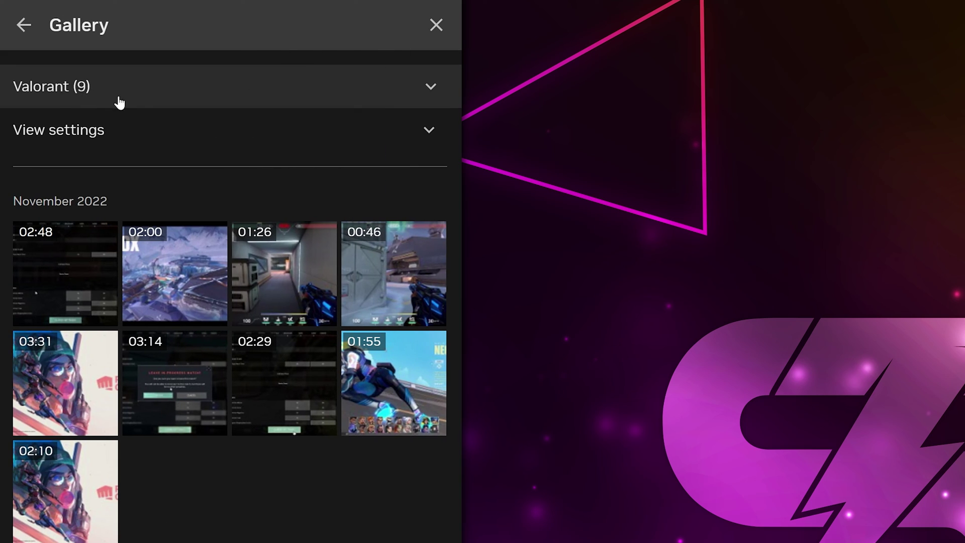
click(101, 93)
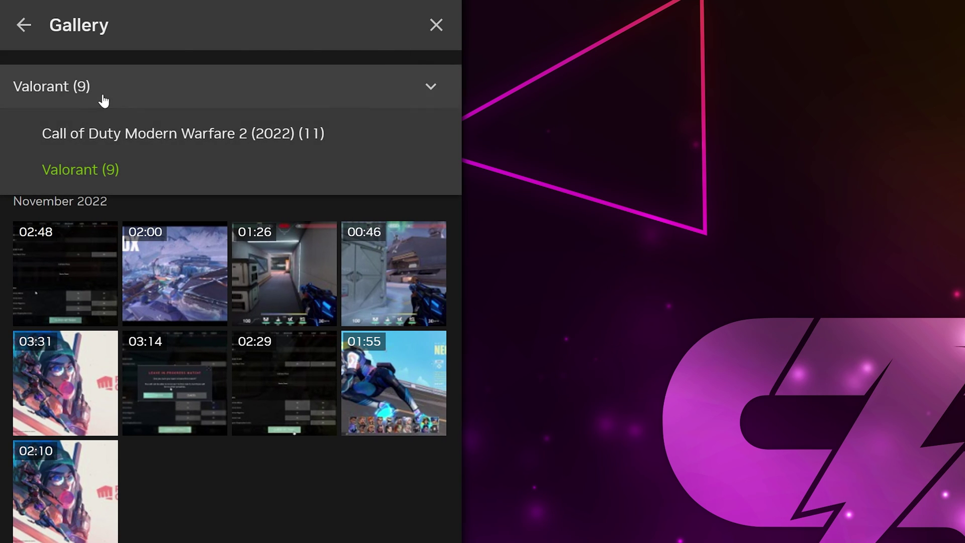
click(96, 176)
click(83, 133)
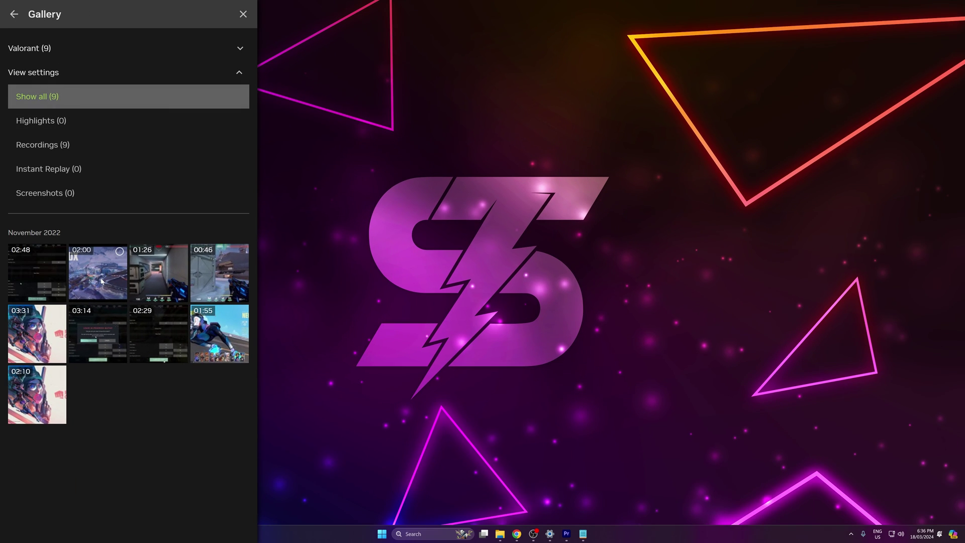
Step: Play the 02:00 Valorant clip, then close the player and the overlay
click(184, 499)
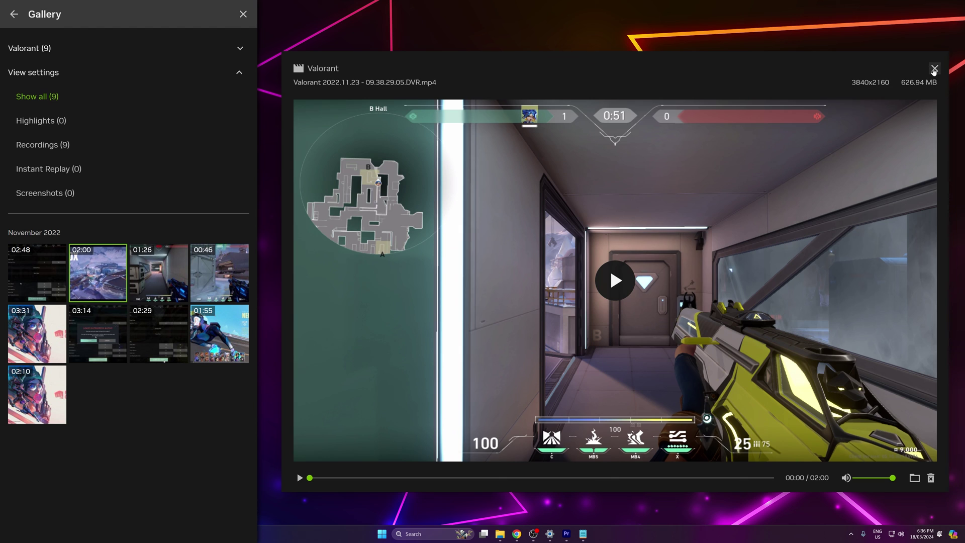
click(935, 69)
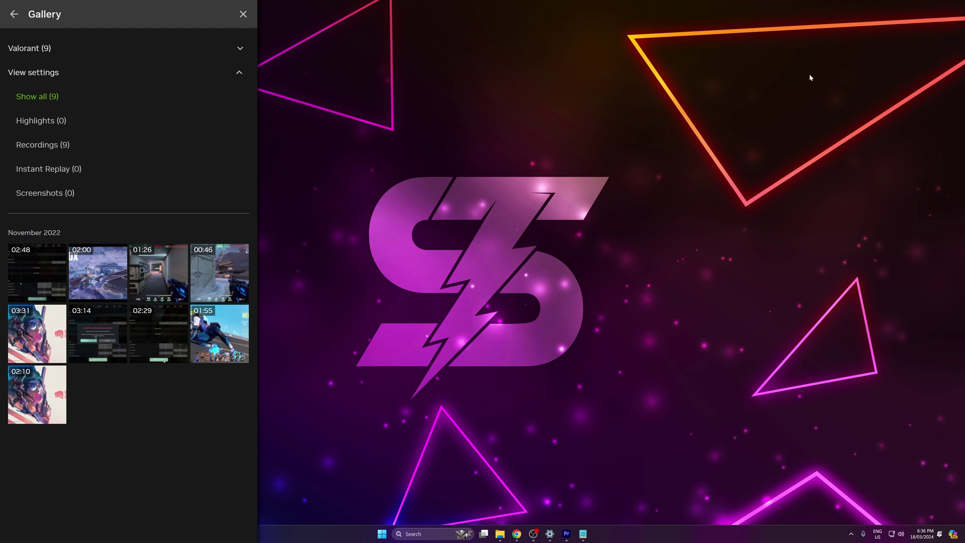
click(772, 87)
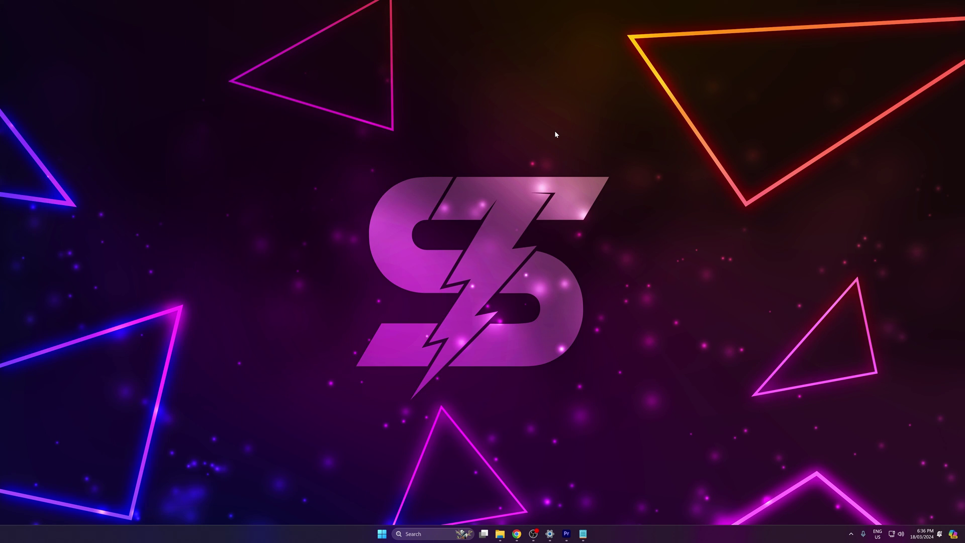